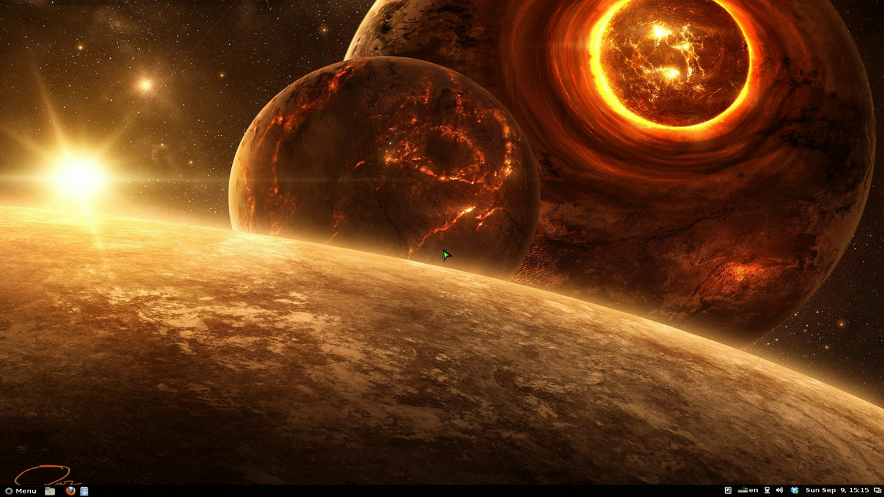
pyautogui.rightClick(531, 494)
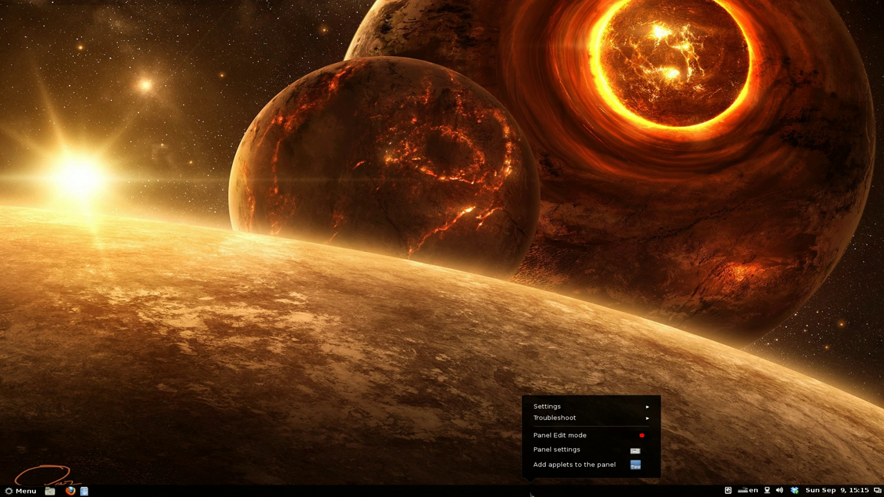
pyautogui.click(572, 468)
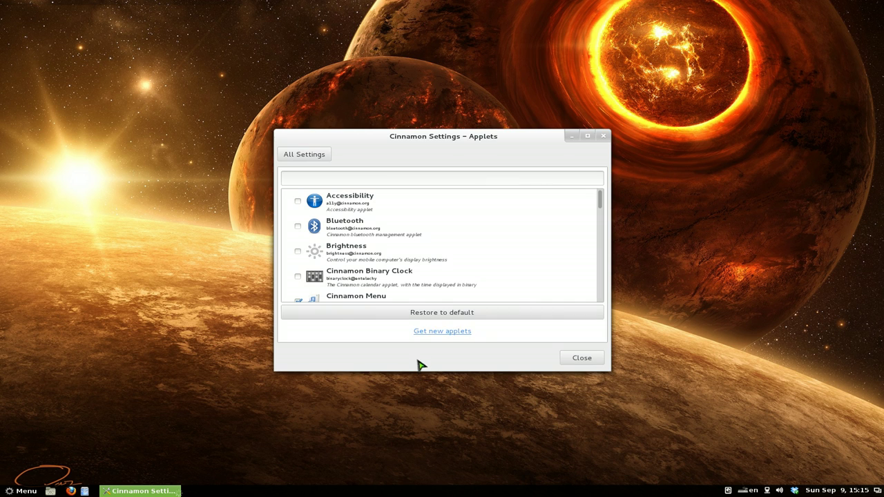
pyautogui.click(581, 358)
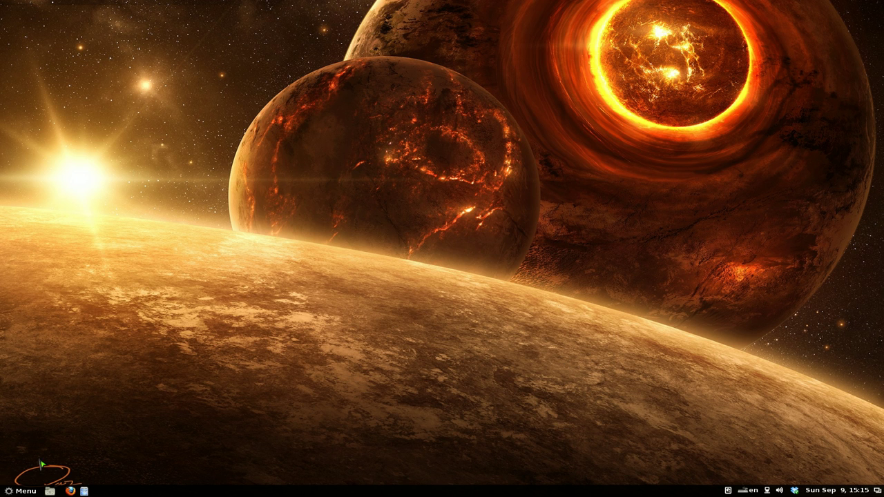
# - Open the Applets section of Cinnamon Settings from the main application menu
pyautogui.click(23, 492)
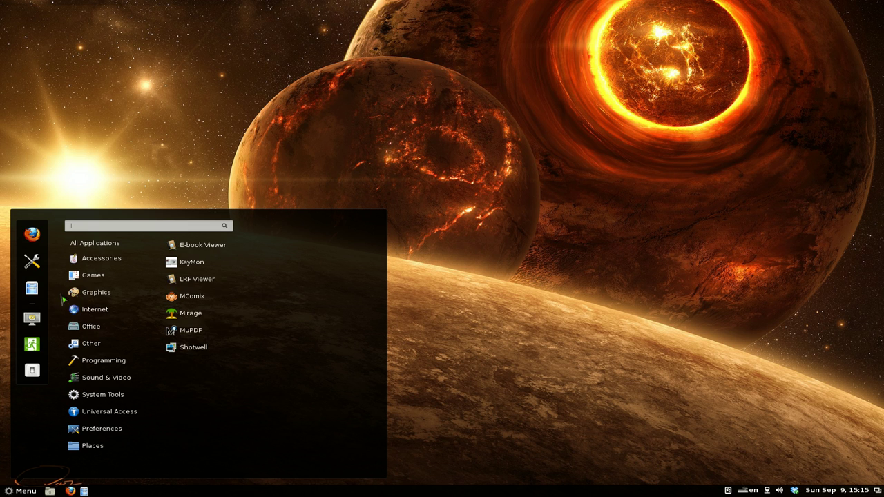
pyautogui.click(32, 264)
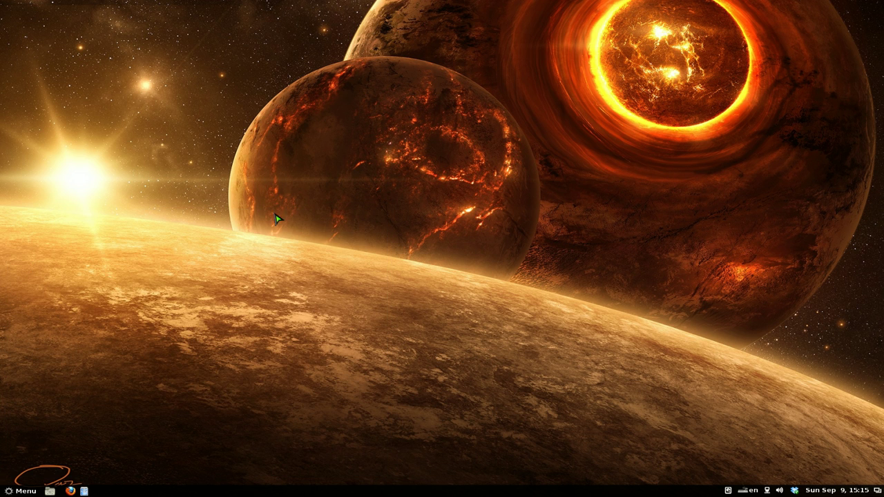
pyautogui.click(367, 211)
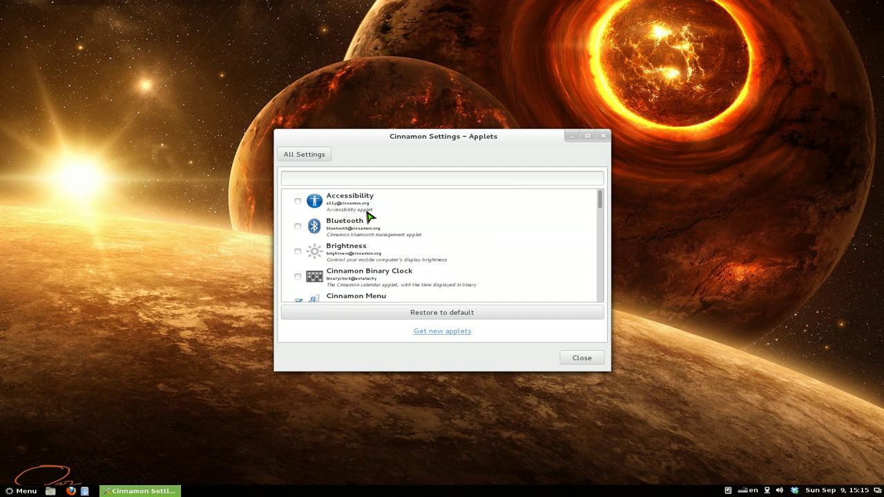
# - Find the Trash applet near the end of the applet list and enable it
pyautogui.scroll(-2, 475, 243)
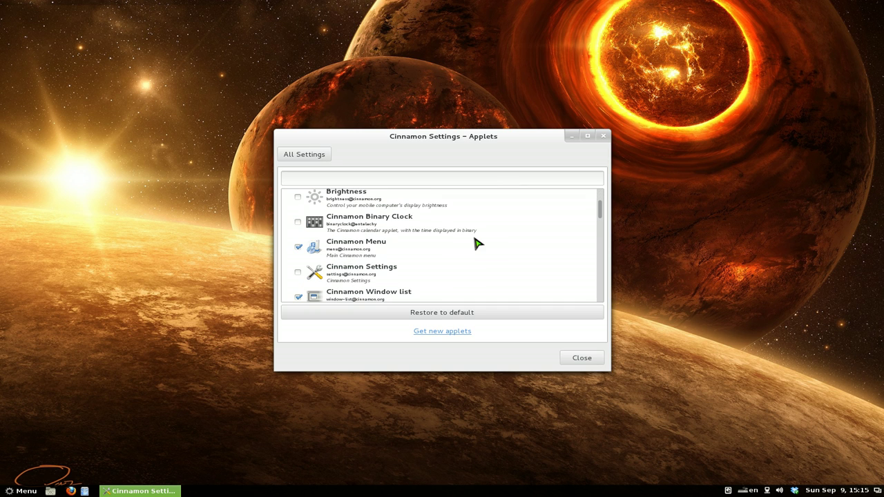
pyautogui.scroll(-5, 477, 243)
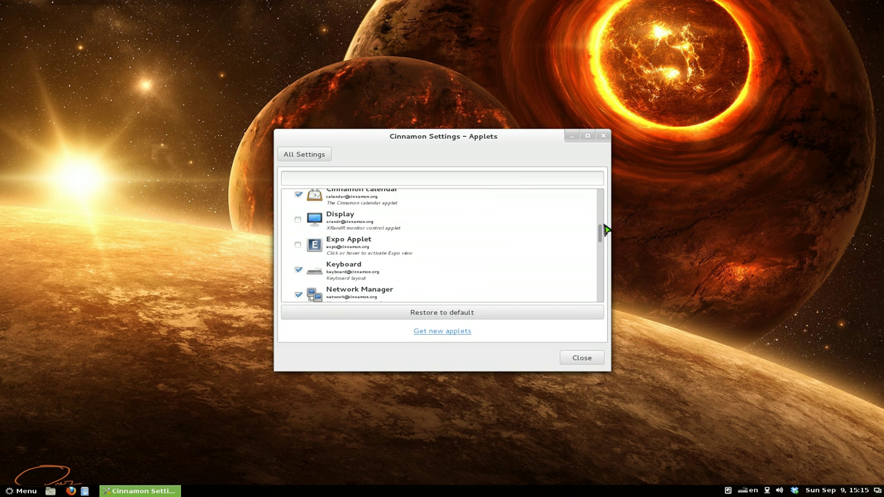
pyautogui.moveTo(601, 239); pyautogui.dragTo(596, 310)
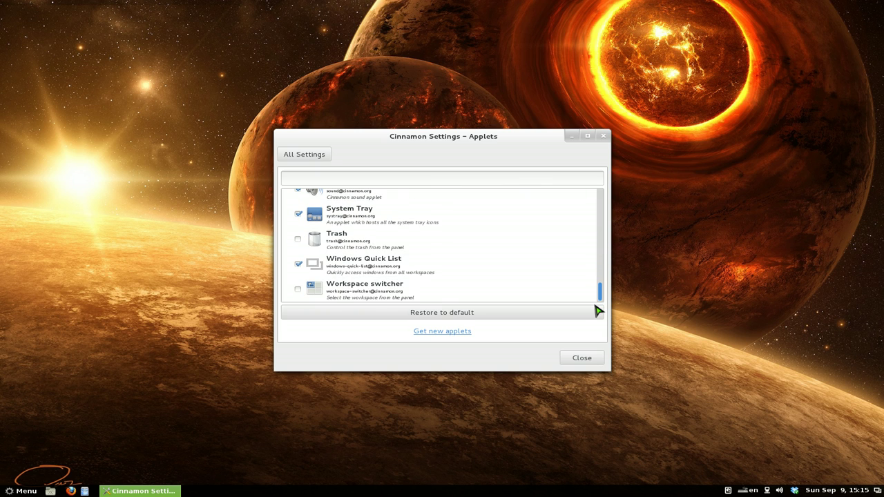
pyautogui.click(355, 242)
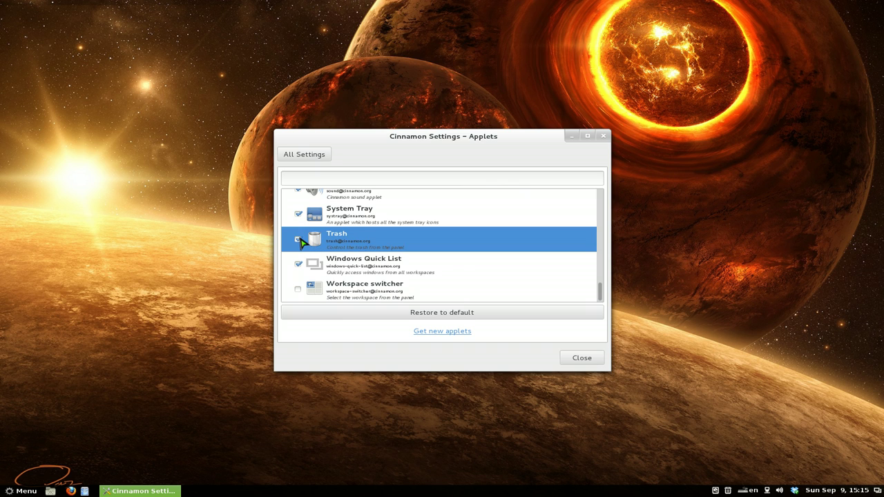
pyautogui.click(299, 239)
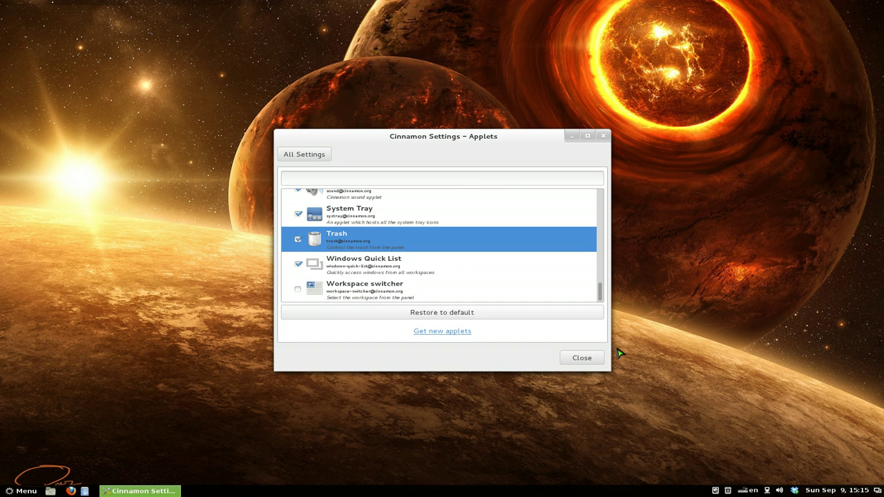
# - Open the trash folder from its panel applet, close it, and enable the Trash applet again
pyautogui.click(728, 490)
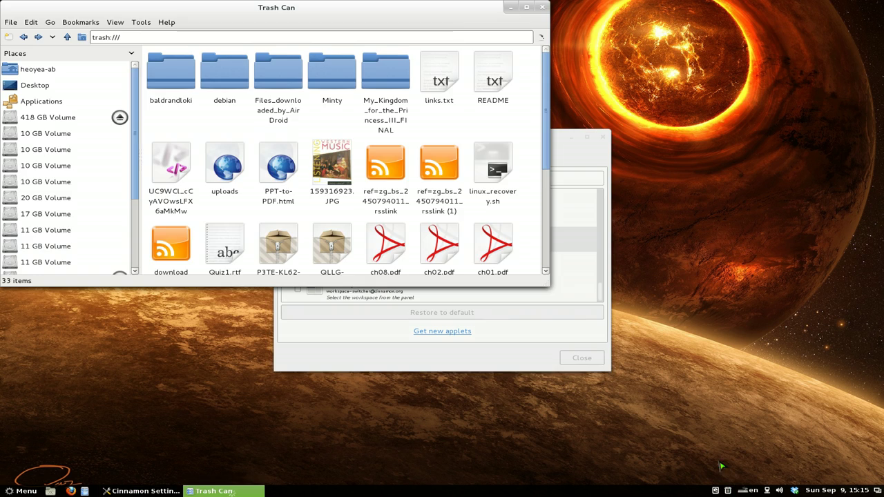
pyautogui.click(543, 7)
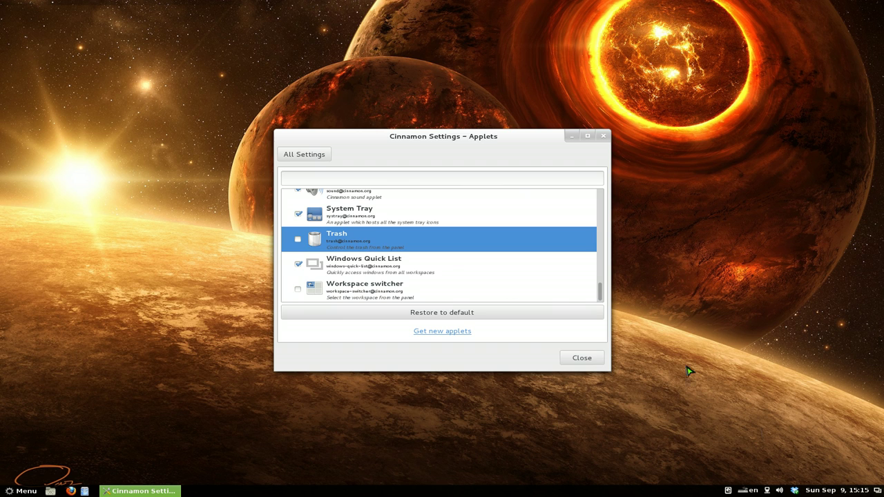
pyautogui.click(298, 239)
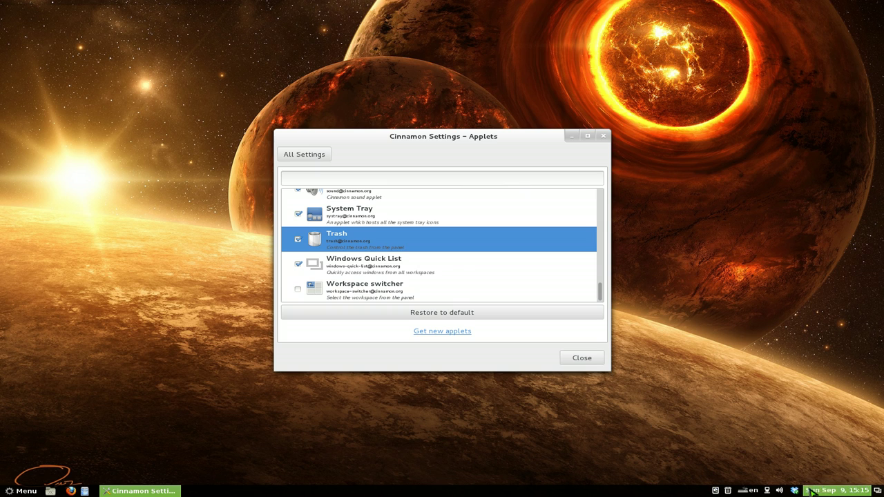
# - Use Panel Edit mode to move the Trash applet between the keyboard layout and network applets, and switch edit mode off
pyautogui.rightClick(627, 492)
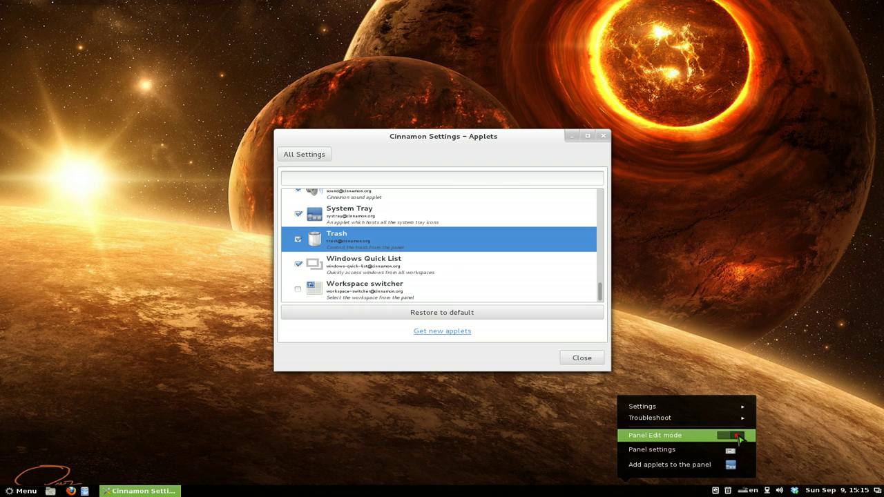
pyautogui.click(697, 438)
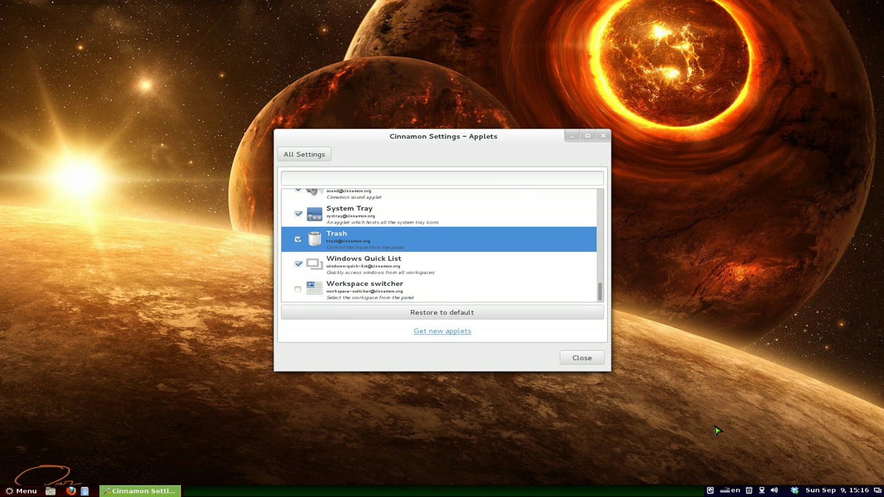
pyautogui.rightClick(661, 494)
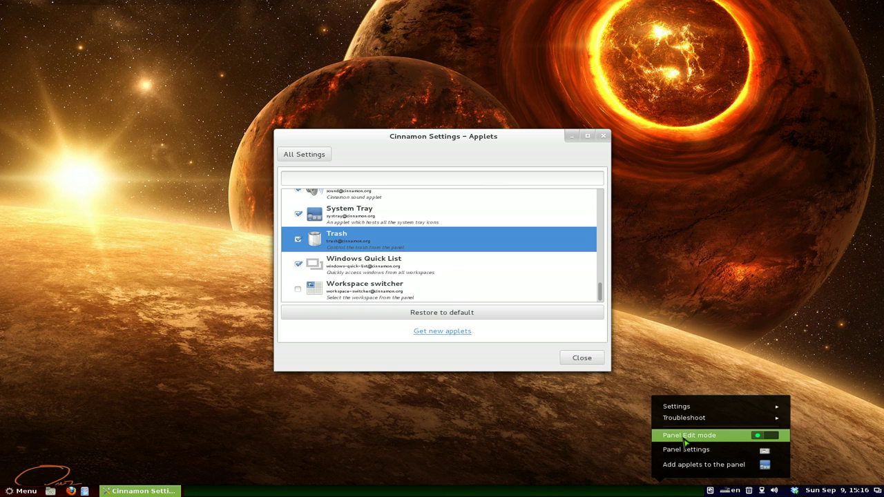
pyautogui.click(729, 438)
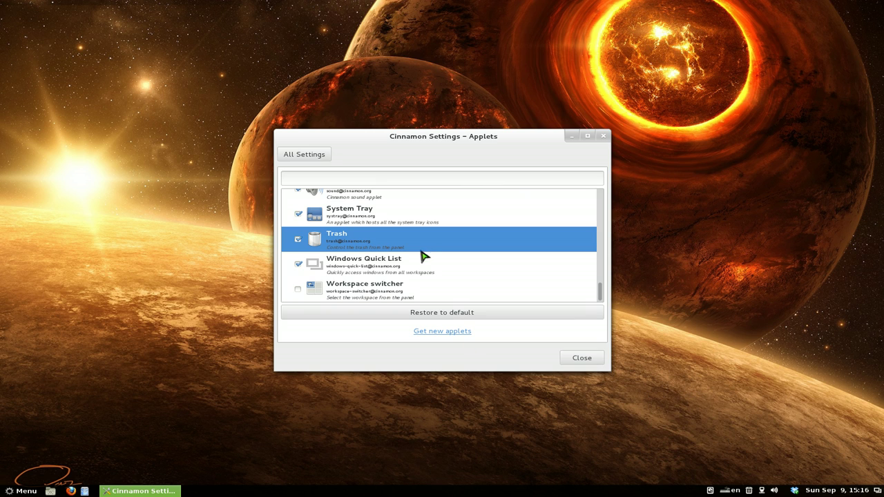
# - Open the online catalogue for getting new applets and browse through it down to the installation note
pyautogui.click(409, 331)
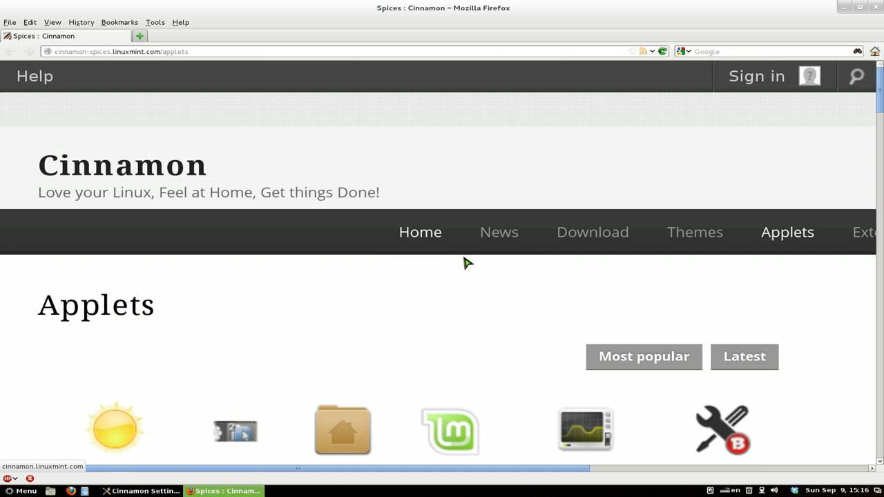
pyautogui.scroll(-3, 476, 270)
pyautogui.scroll(-6, 473, 269)
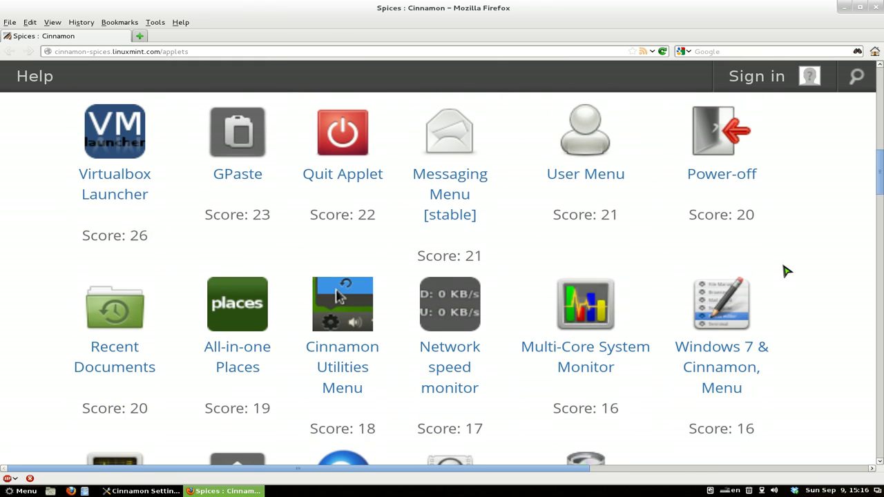
pyautogui.scroll(-7, 869, 239)
pyautogui.scroll(-10, 863, 262)
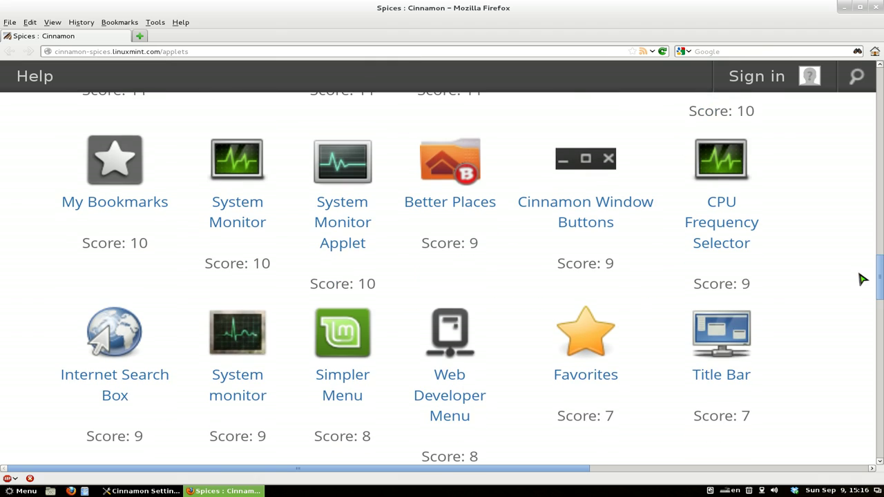
pyautogui.scroll(-2, 850, 423)
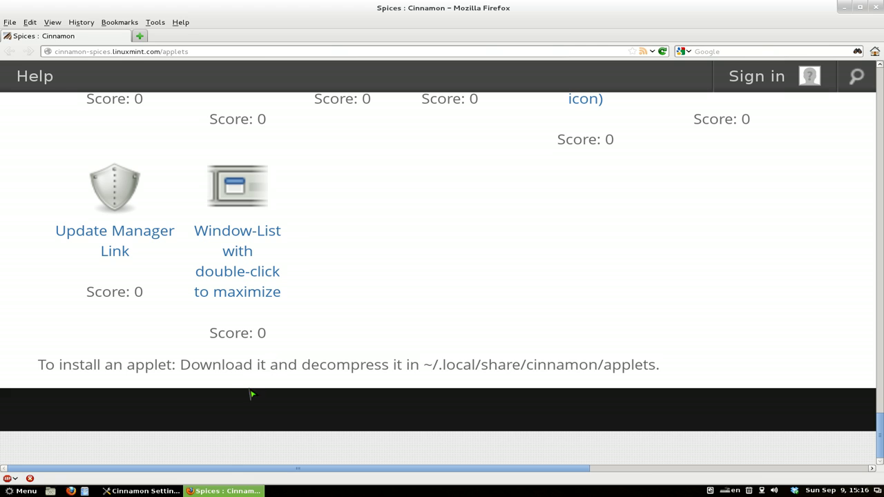
# - Examine the applet installation note, highlighting the ~/.local/share/cinnamon/applets path, and clear the highlight
pyautogui.doubleClick(233, 365)
pyautogui.click(366, 380)
pyautogui.doubleClick(364, 366)
pyautogui.click(394, 378)
pyautogui.moveTo(434, 367); pyautogui.dragTo(657, 367)
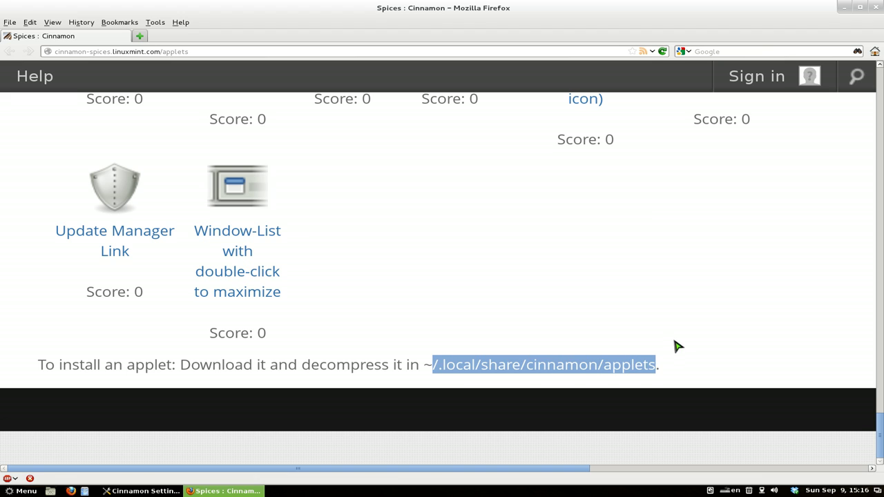
pyautogui.click(677, 345)
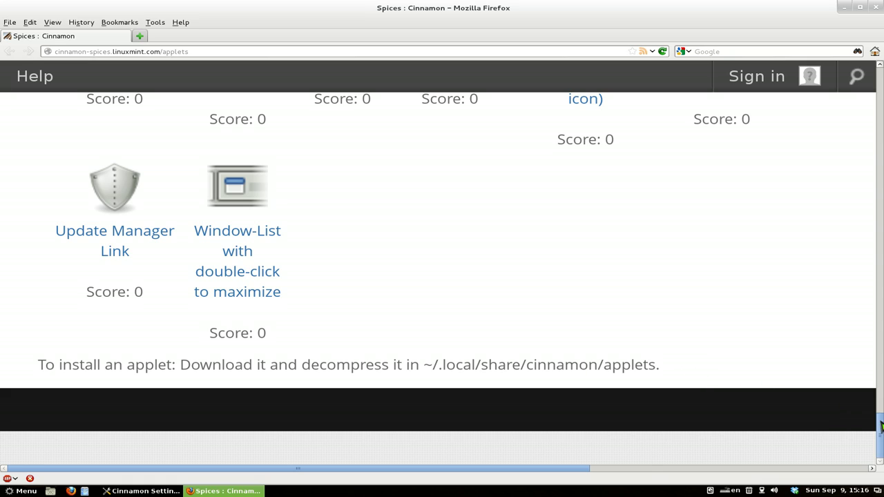
# - Open the Force Quit applet's page from the catalogue and save its zip archive
pyautogui.moveTo(881, 426); pyautogui.dragTo(881, 112)
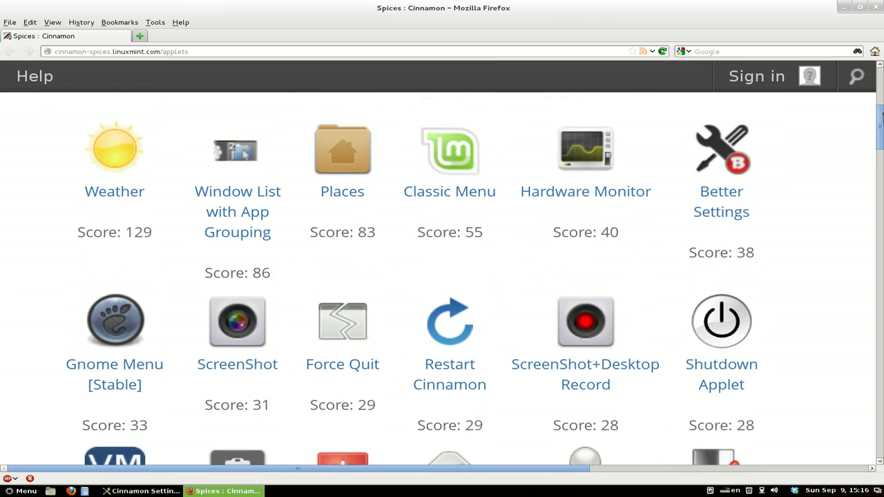
pyautogui.click(332, 369)
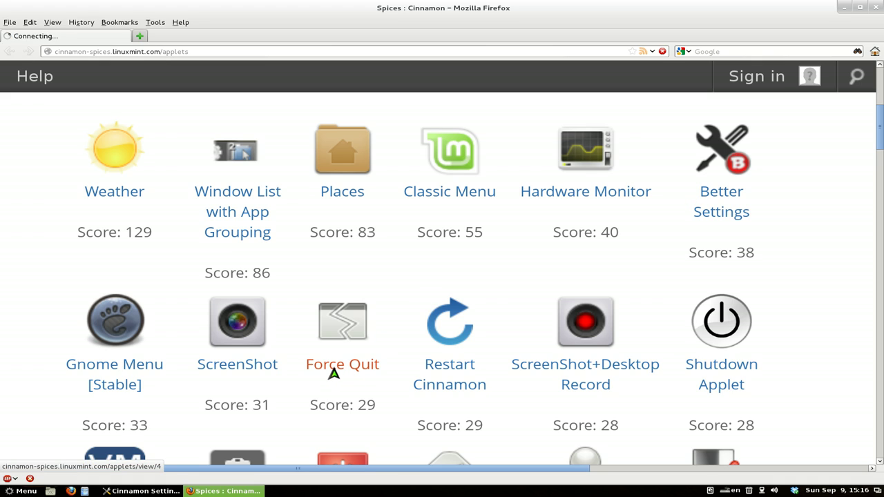
pyautogui.scroll(-4, 367, 331)
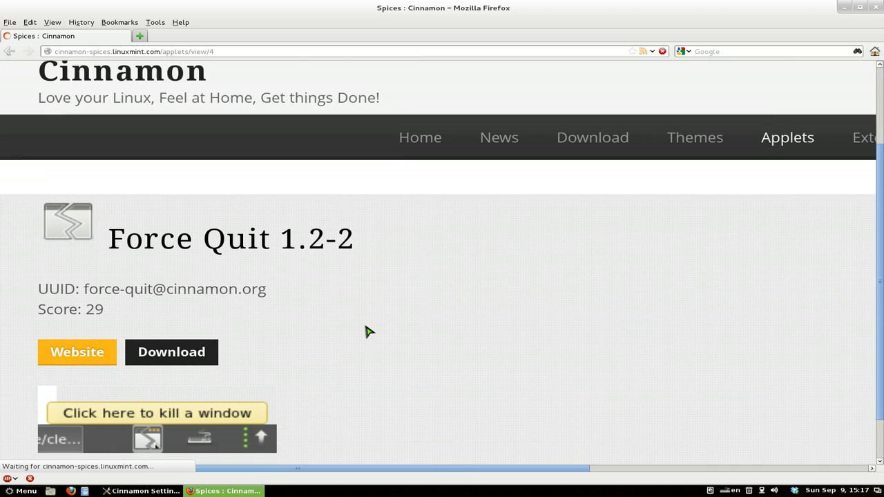
pyautogui.click(159, 310)
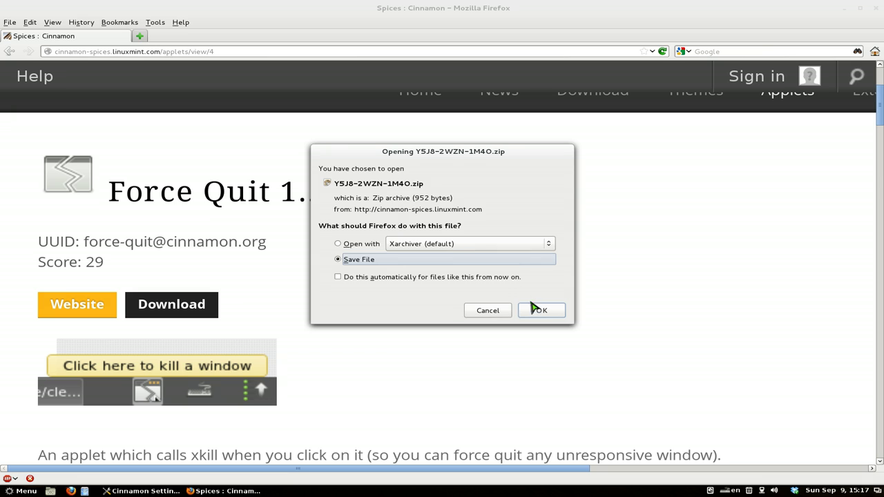
pyautogui.click(540, 311)
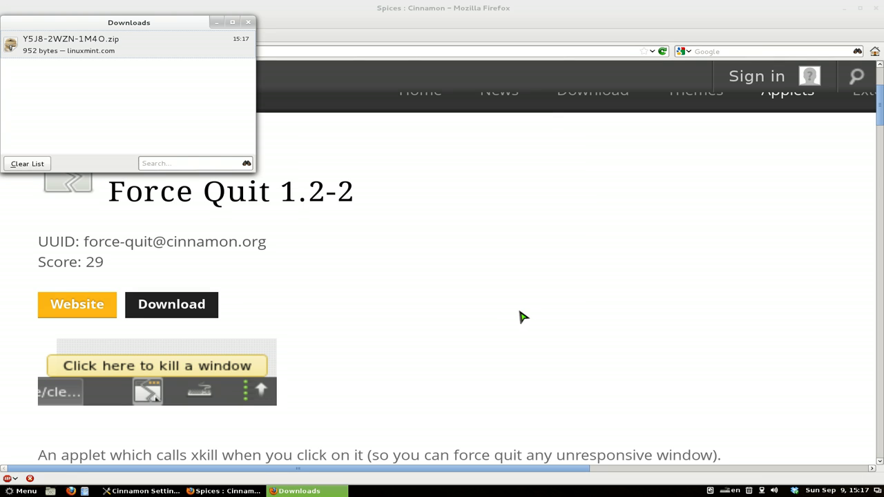
# - Open the folder containing the downloaded Y5J8-2WZN-1M4O.zip and minimize the browser and its download list
pyautogui.rightClick(124, 50)
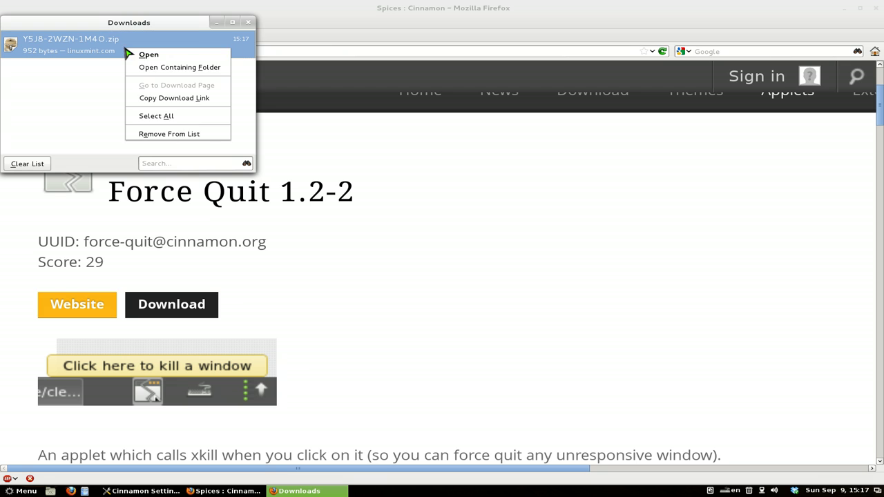
pyautogui.click(155, 69)
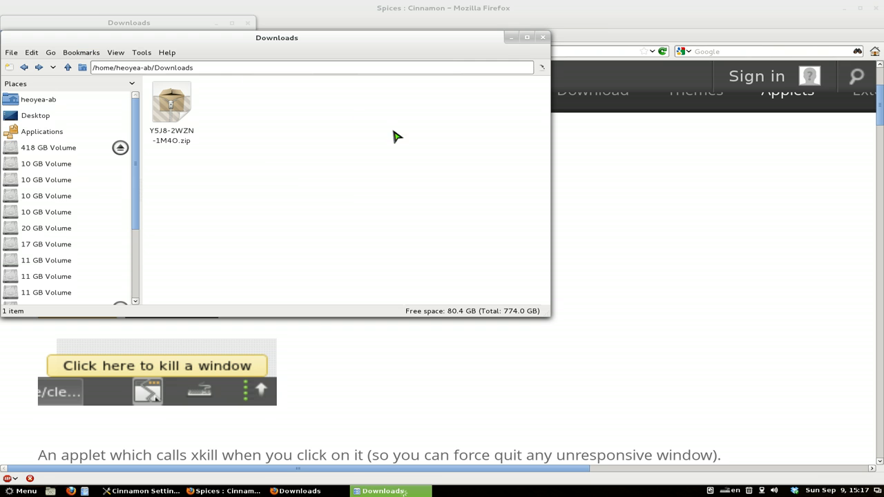
pyautogui.moveTo(295, 42); pyautogui.dragTo(535, 126)
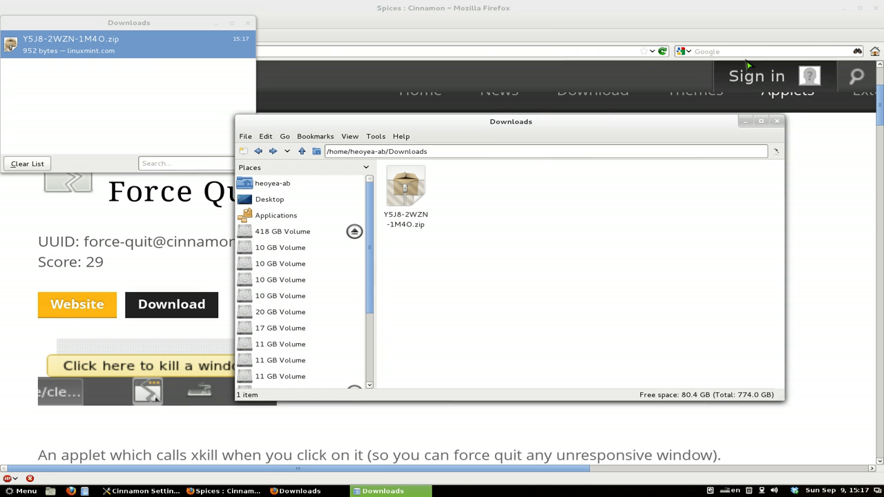
pyautogui.click(845, 8)
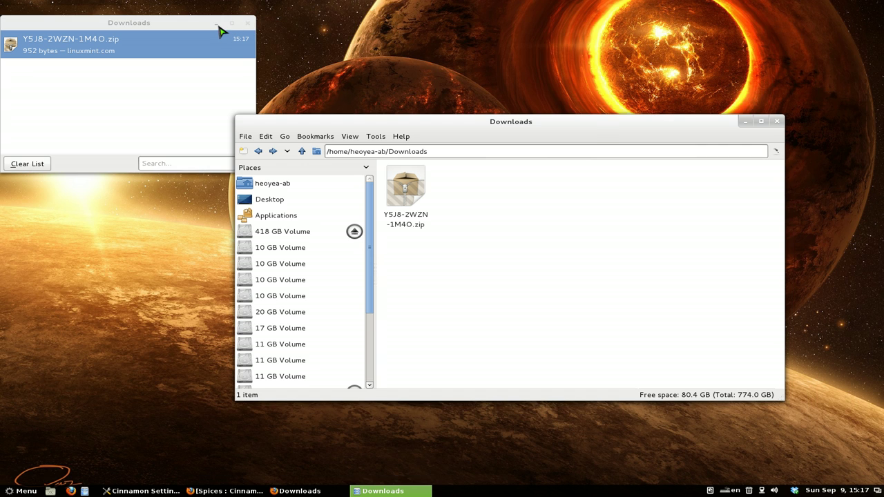
pyautogui.click(218, 24)
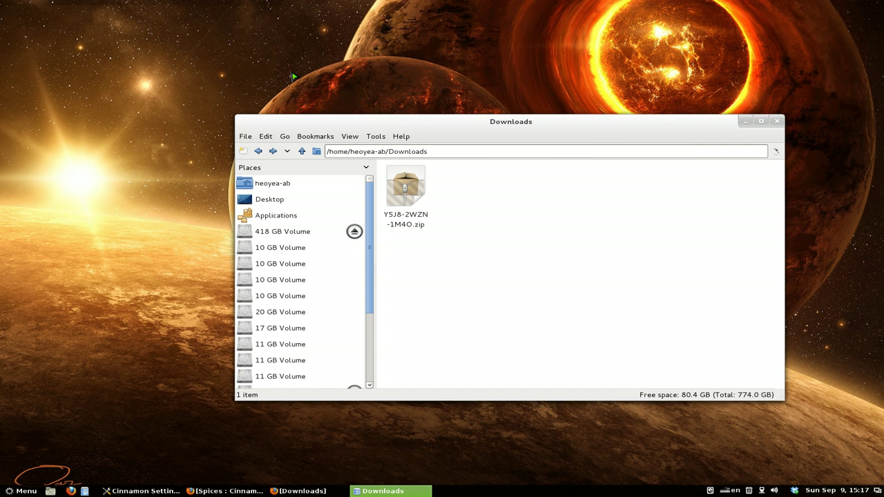
# - Extract the Y5J8-2WZN-1M4O.zip archive in place within the Downloads folder
pyautogui.rightClick(407, 198)
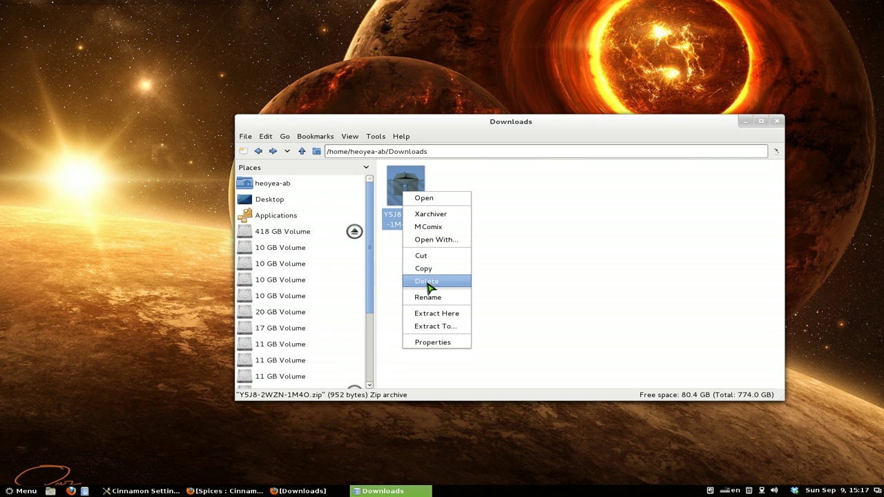
pyautogui.click(428, 315)
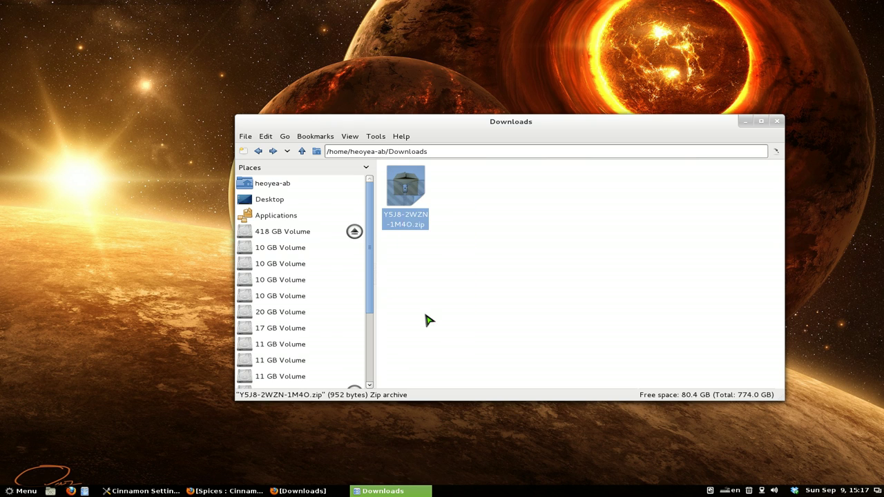
pyautogui.click(450, 273)
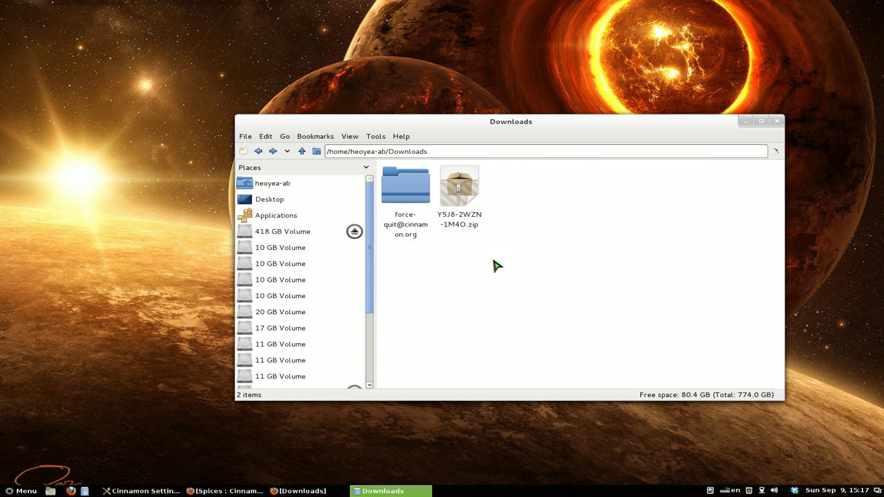
# - Open the home folder in a second tab alongside Downloads, and toggle its hidden files off and back on
pyautogui.middleClick(275, 190)
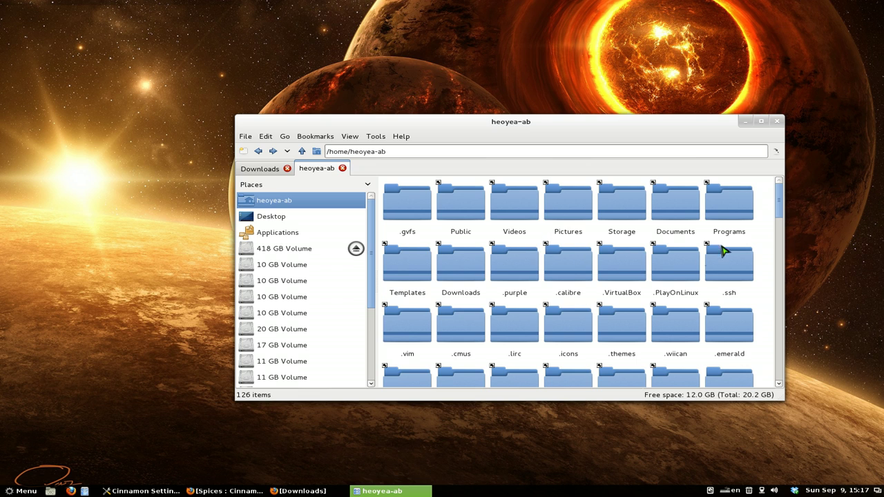
pyautogui.click(263, 170)
pyautogui.click(318, 170)
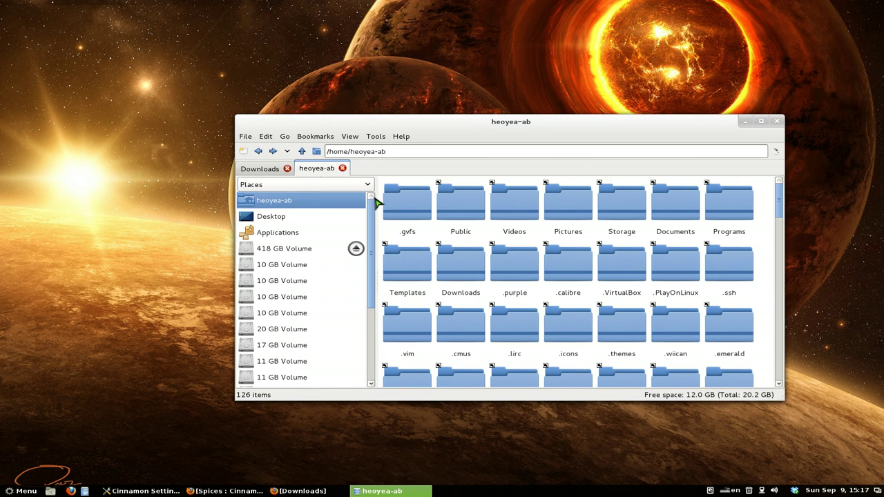
pyautogui.hotkey('ctrl', 'h')
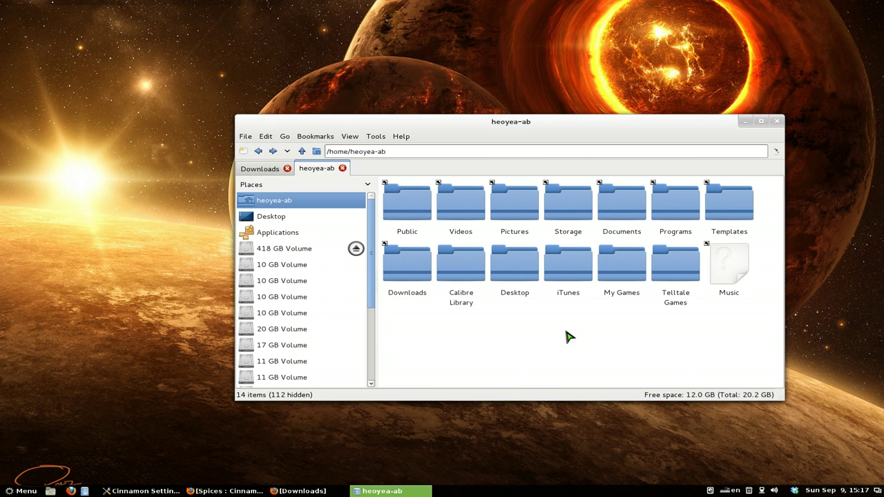
pyautogui.hotkey('ctrl', 'h')
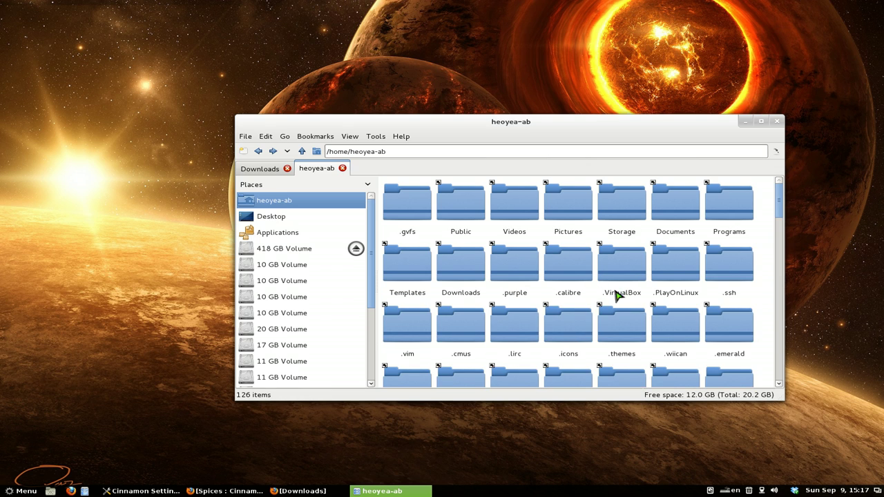
# - Browse from the home folder into .local/share/cinnamon/applets
pyautogui.scroll(-1, 584, 338)
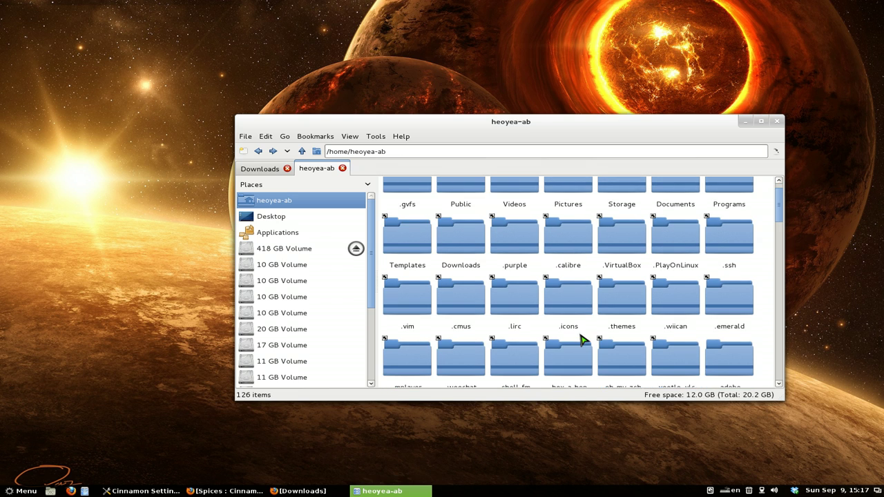
pyautogui.click(573, 244)
pyautogui.write('.lo')
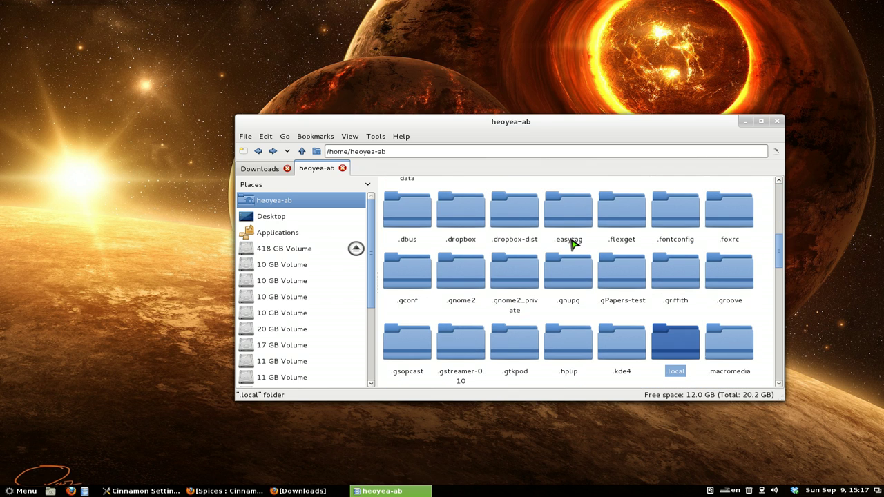
pyautogui.doubleClick(684, 355)
pyautogui.doubleClick(416, 211)
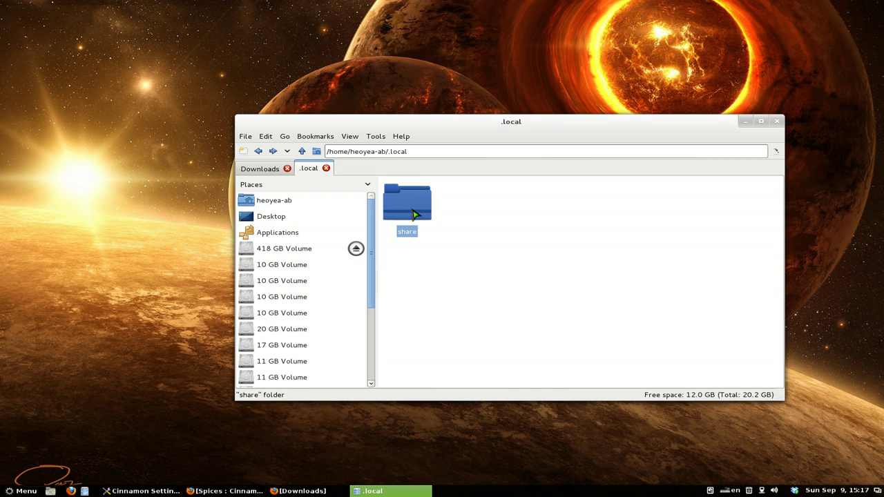
pyautogui.click(521, 226)
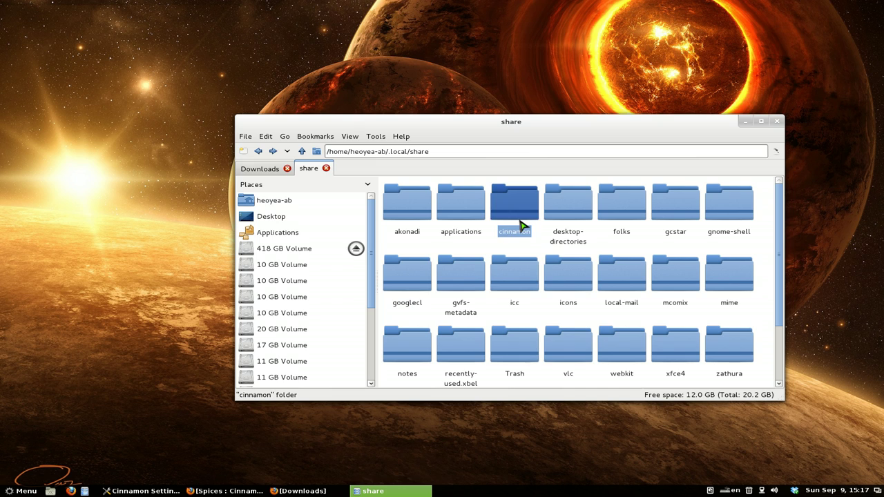
pyautogui.doubleClick(522, 219)
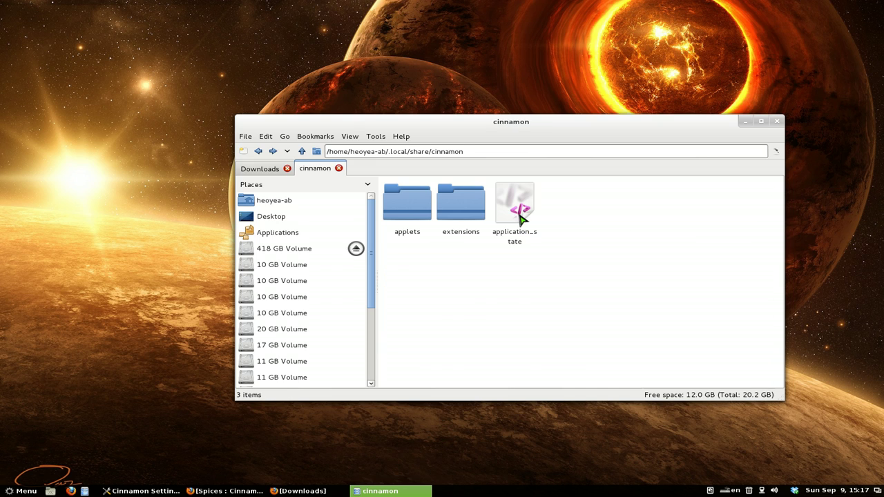
pyautogui.doubleClick(408, 218)
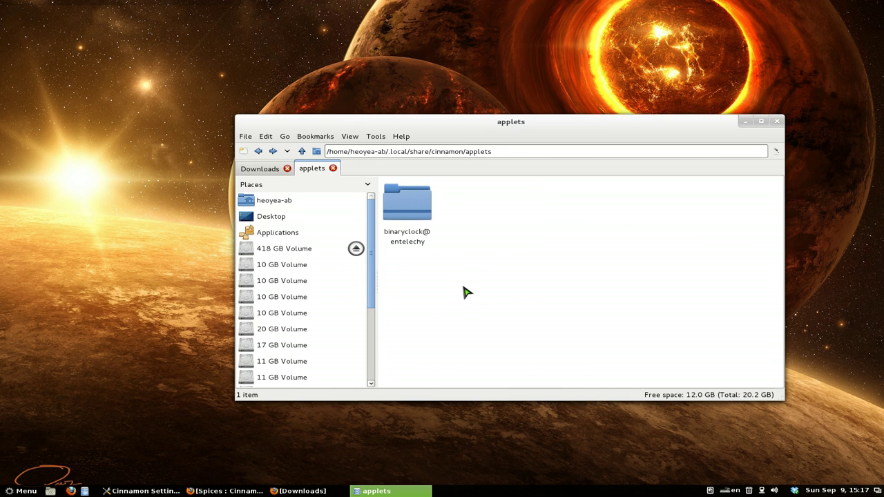
# - Transfer the extracted Force Quit applet folder from Downloads into the applets folder and minimize the file manager
pyautogui.click(262, 171)
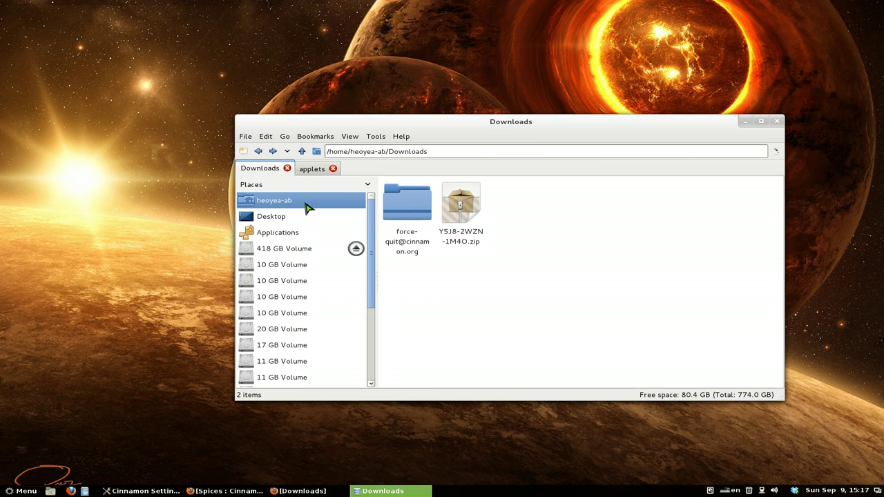
pyautogui.moveTo(397, 207); pyautogui.dragTo(525, 225)
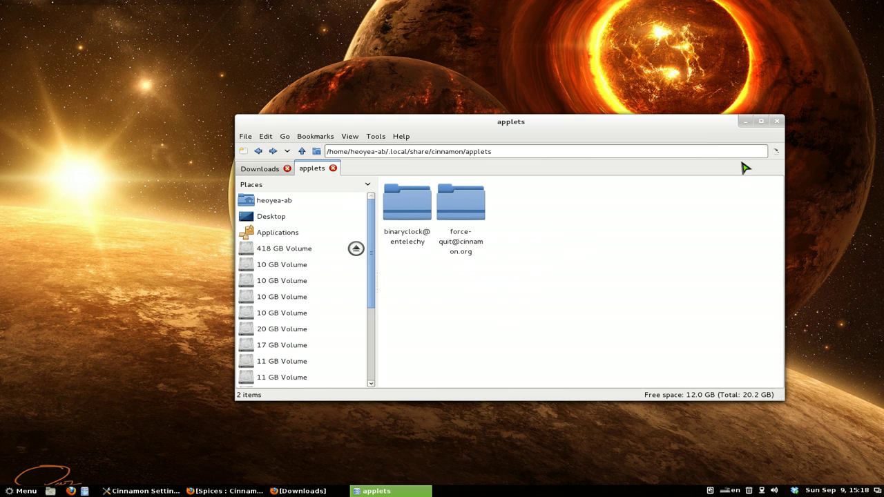
pyautogui.click(746, 122)
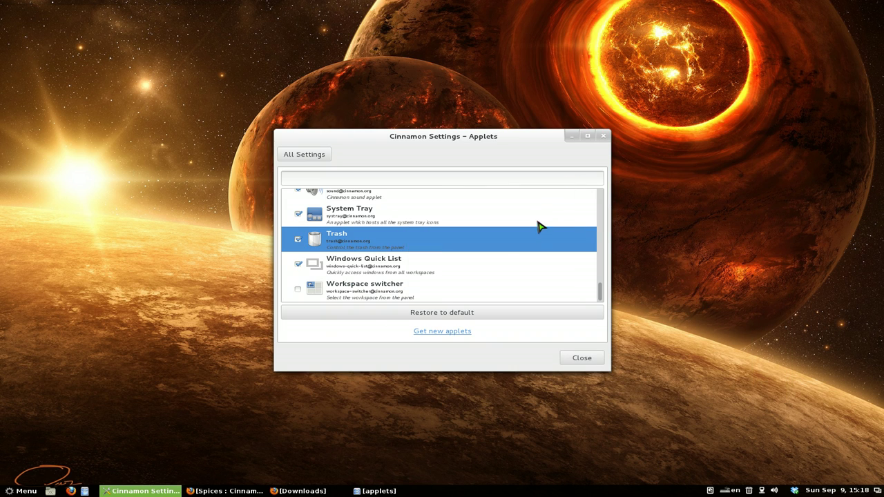
# - Reload the applets list by returning to the settings overview and reopening Applets, and locate Force Quit
pyautogui.scroll(5, 458, 241)
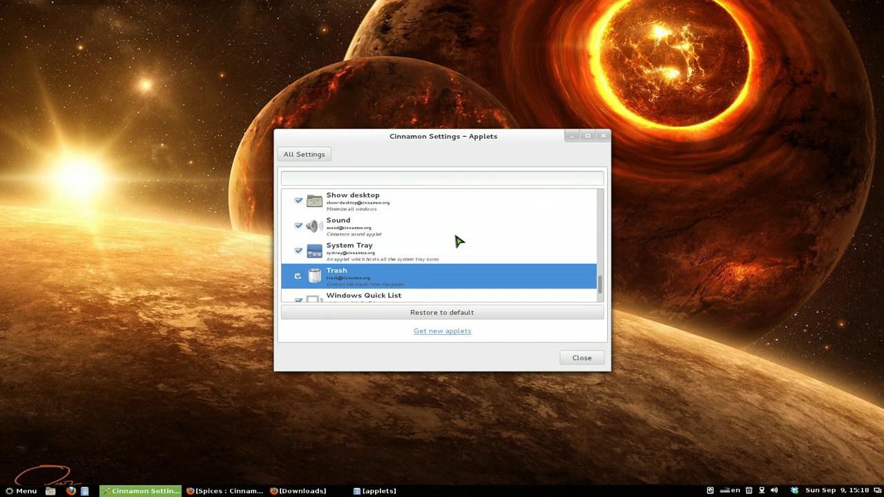
pyautogui.click(312, 155)
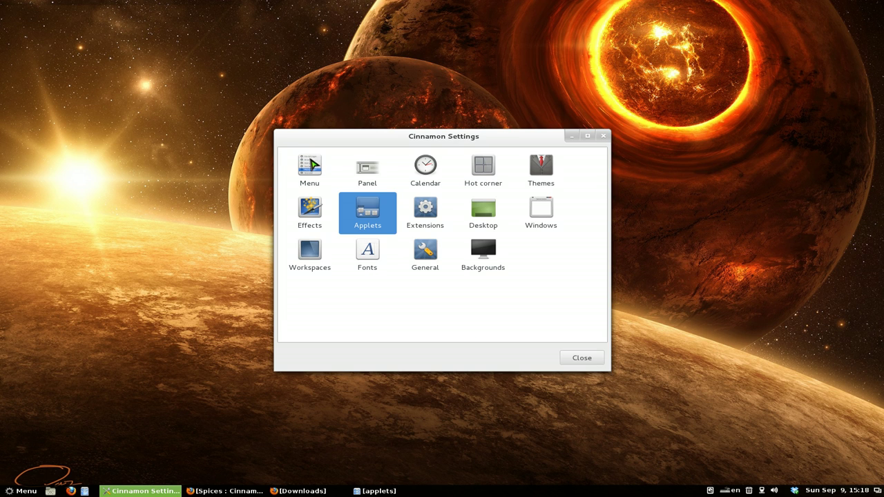
pyautogui.click(367, 218)
pyautogui.scroll(-4, 383, 225)
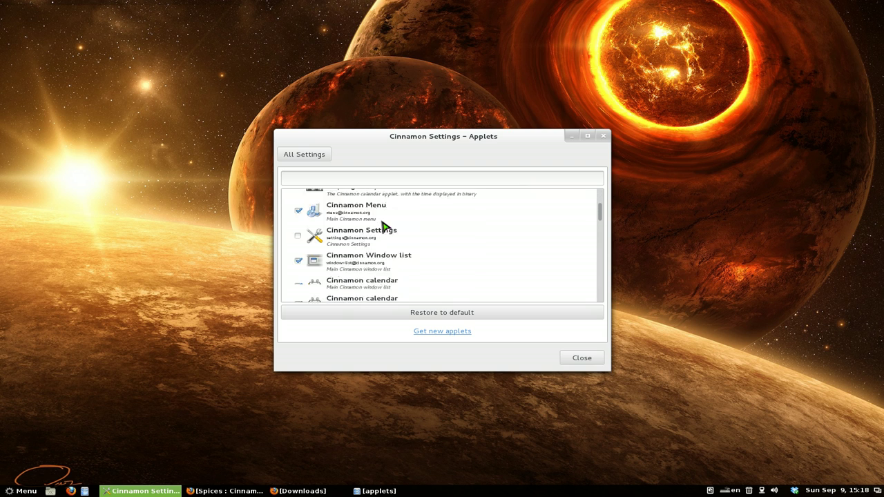
pyautogui.scroll(-5, 385, 225)
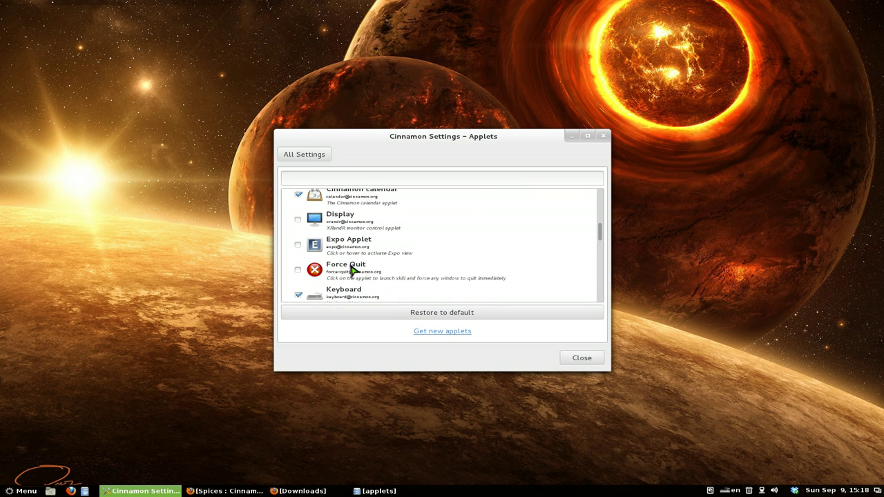
# - Filter the applets list by "for" and enable the Force Quit applet
pyautogui.click(367, 179)
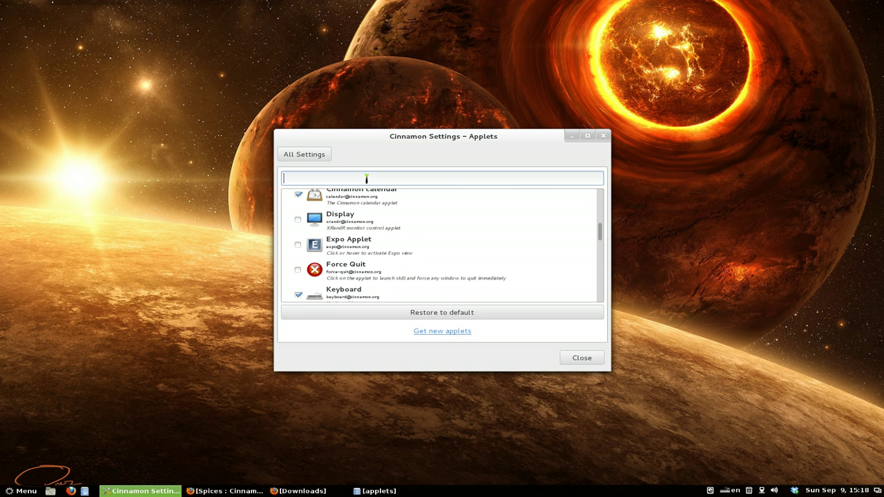
pyautogui.scroll(-2, 468, 219)
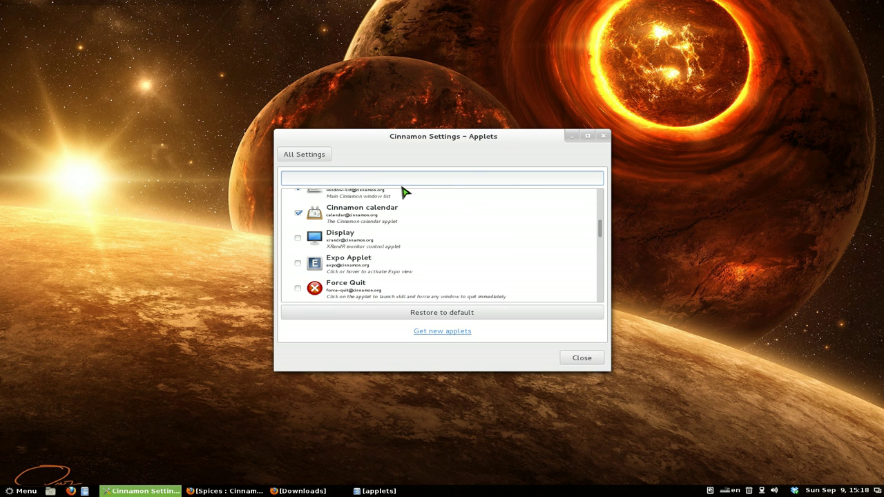
pyautogui.write('for')
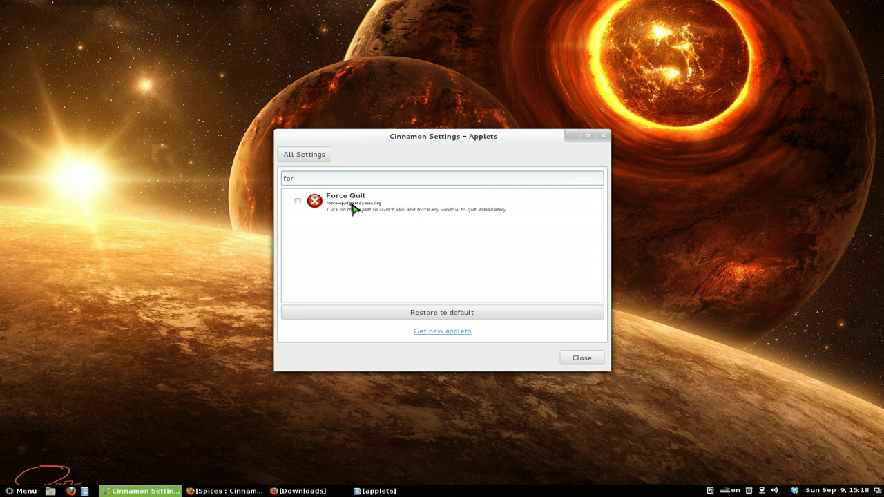
pyautogui.click(297, 201)
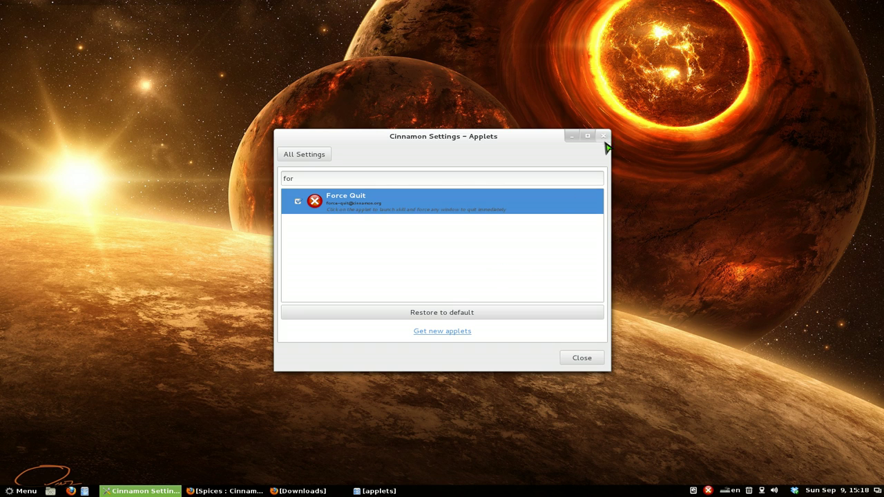
# - Use the Force Quit panel applet to kill the Cinnamon Settings window
pyautogui.click(709, 492)
pyautogui.click(454, 248)
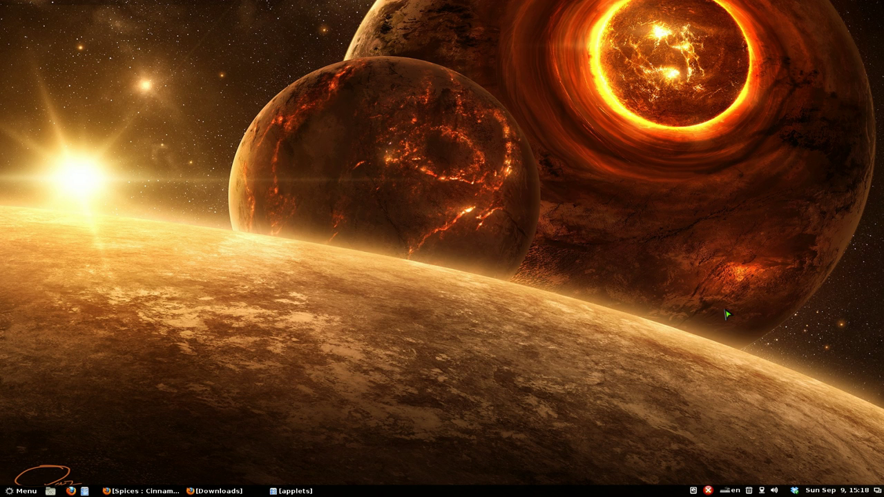